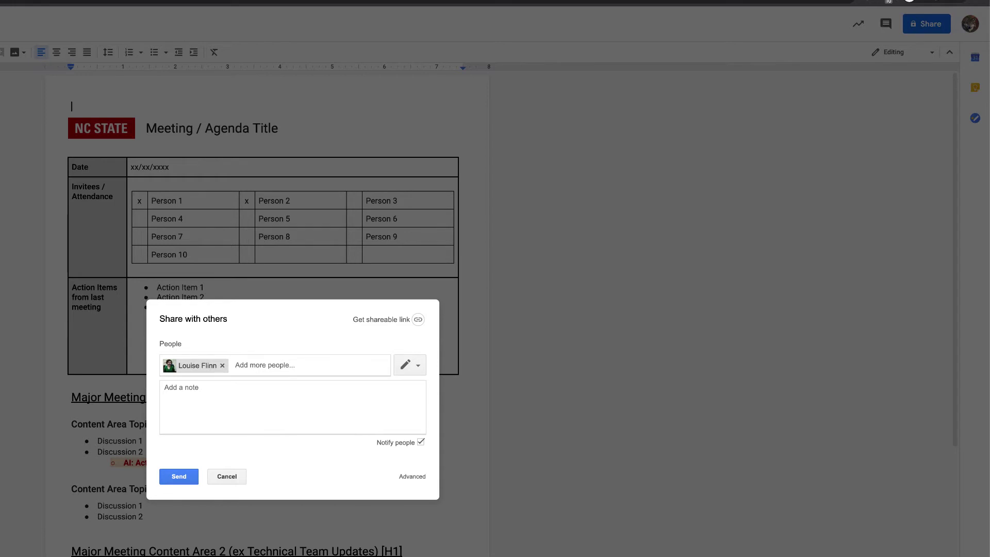
Add the apps collaboration group's e-mail address as a second recipient and open the permission level choices for the new recipients.
type("group-apps")
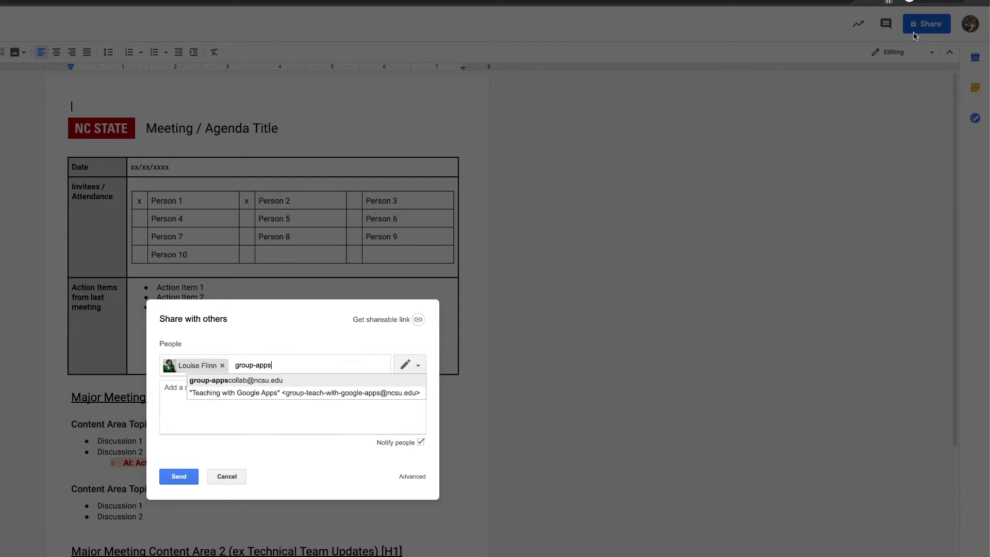
key("Return")
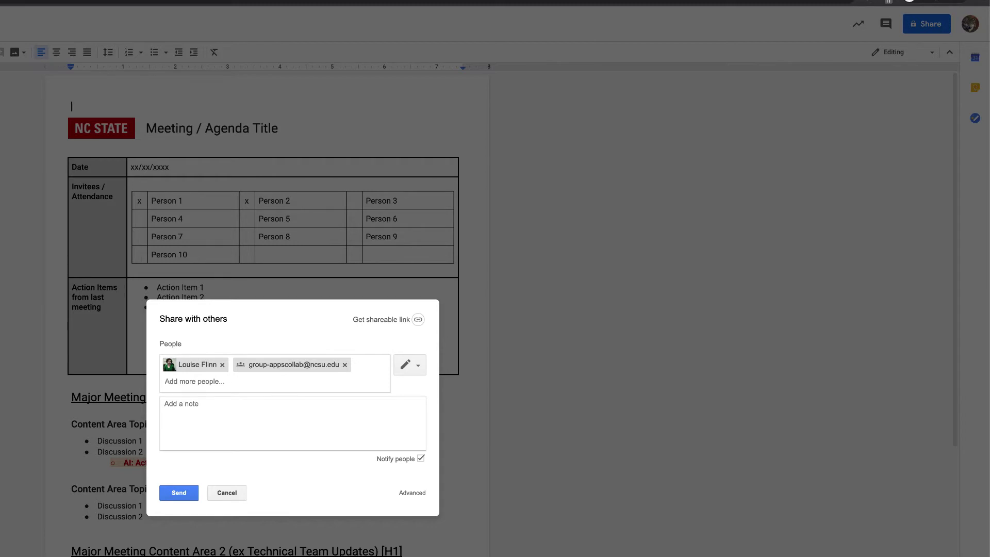
left_click(420, 370)
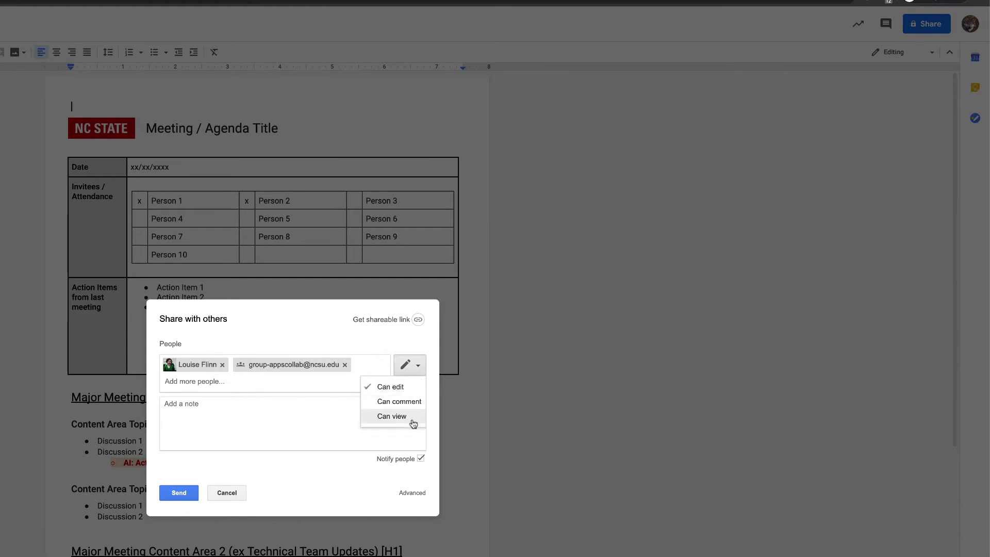
Write the note "Please review this file", keep recipient notification enabled, and send the sharing invitation.
left_click(257, 429)
type("Please re")
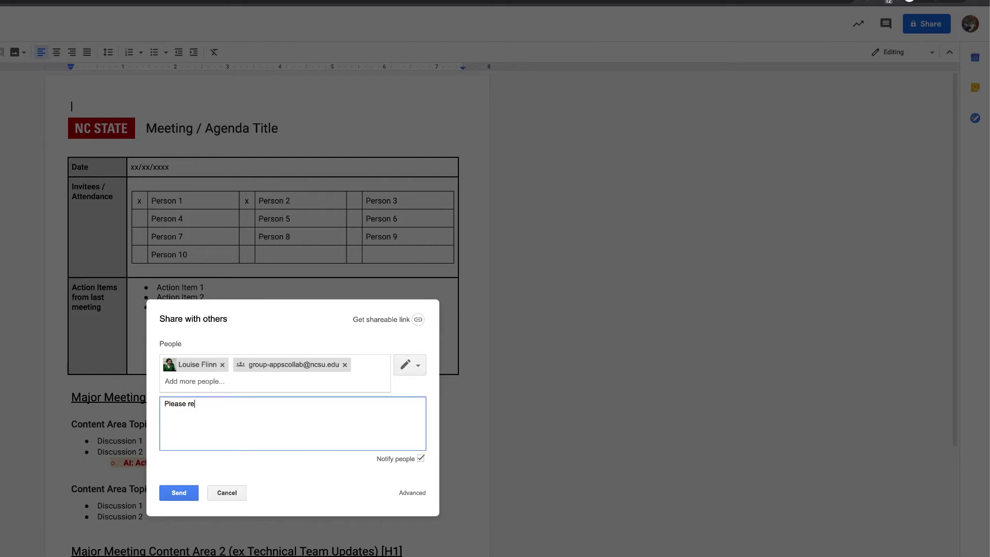
type("view this file")
left_click(420, 457)
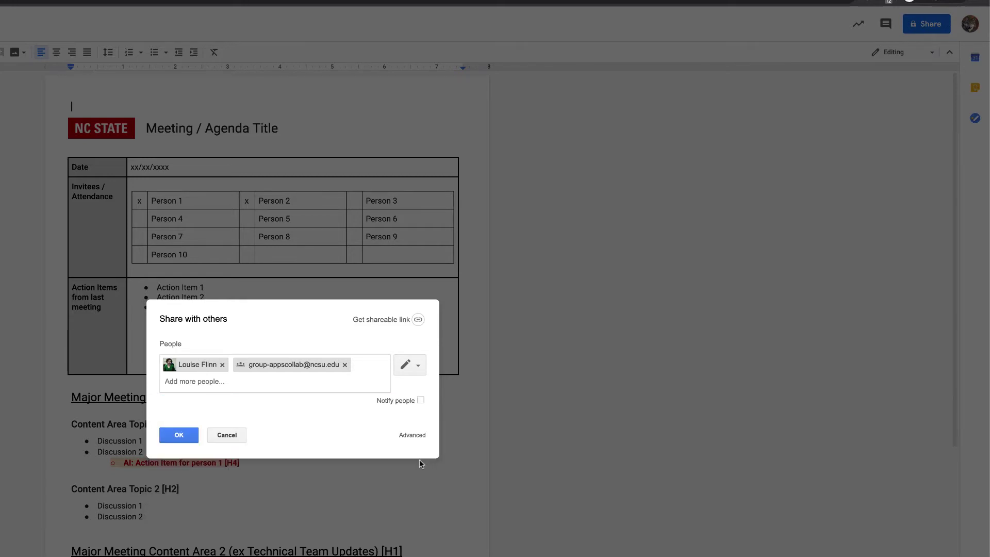
left_click(420, 400)
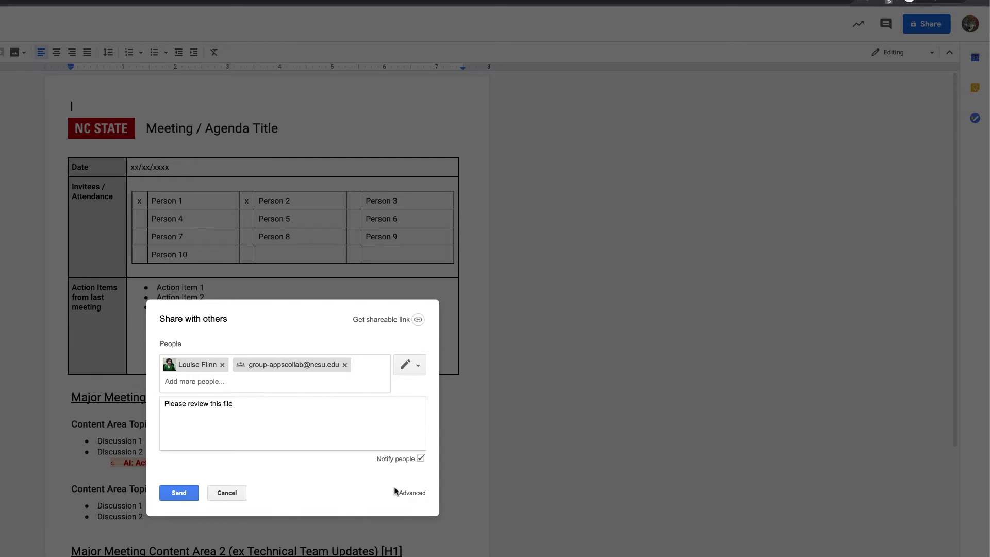
left_click(178, 492)
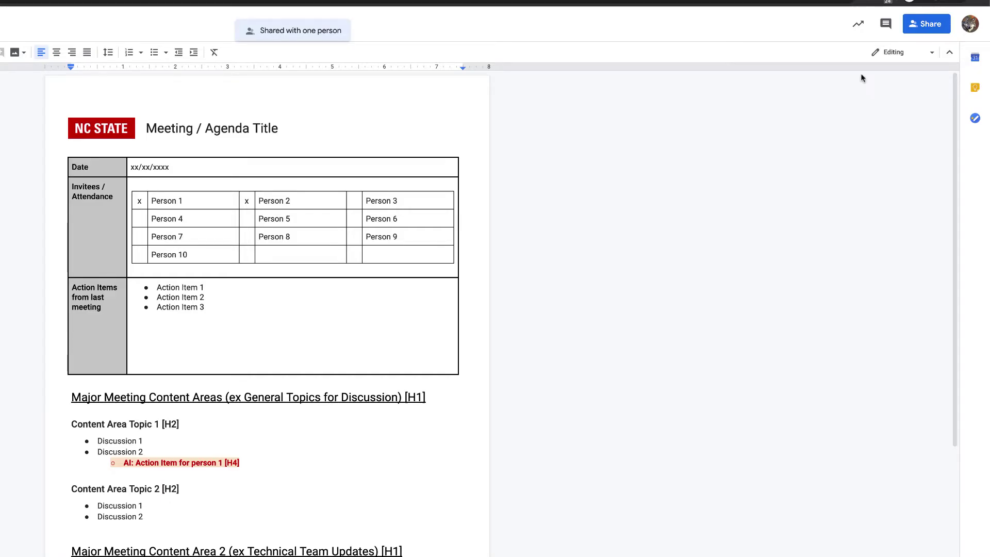
Reopen the agenda document's sharing dialog and turn on its shareable link.
left_click(918, 26)
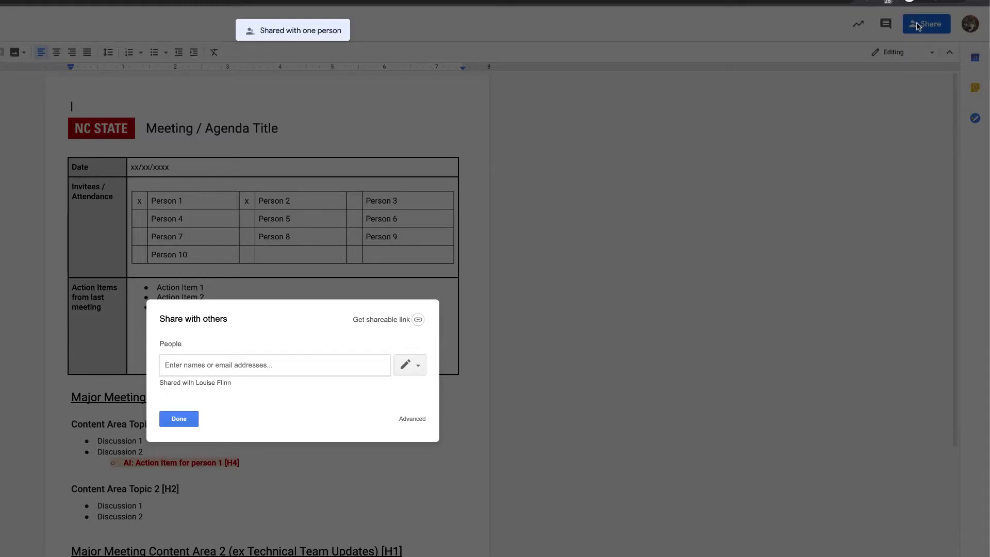
left_click(396, 324)
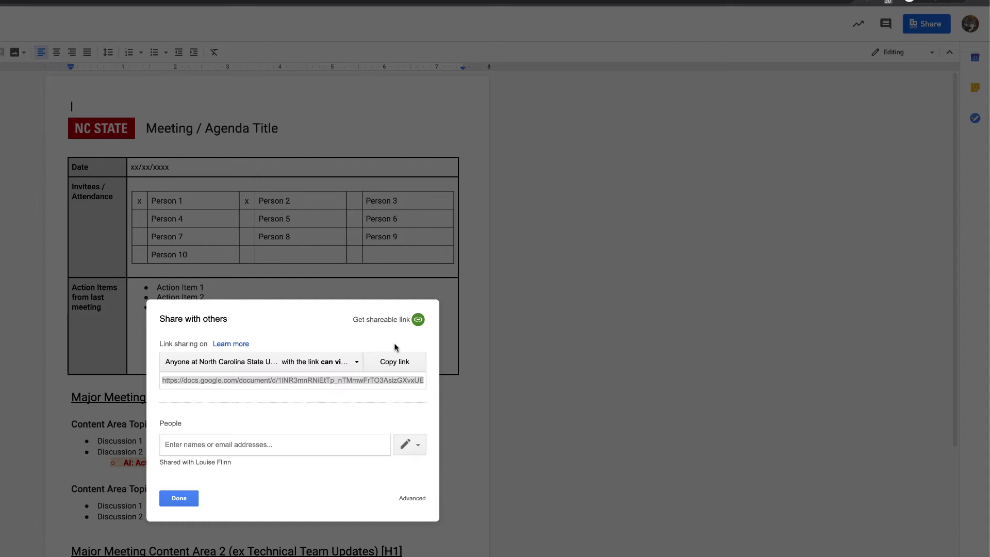
Set the document's link sharing to Off - Specific people and save the setting.
left_click(357, 363)
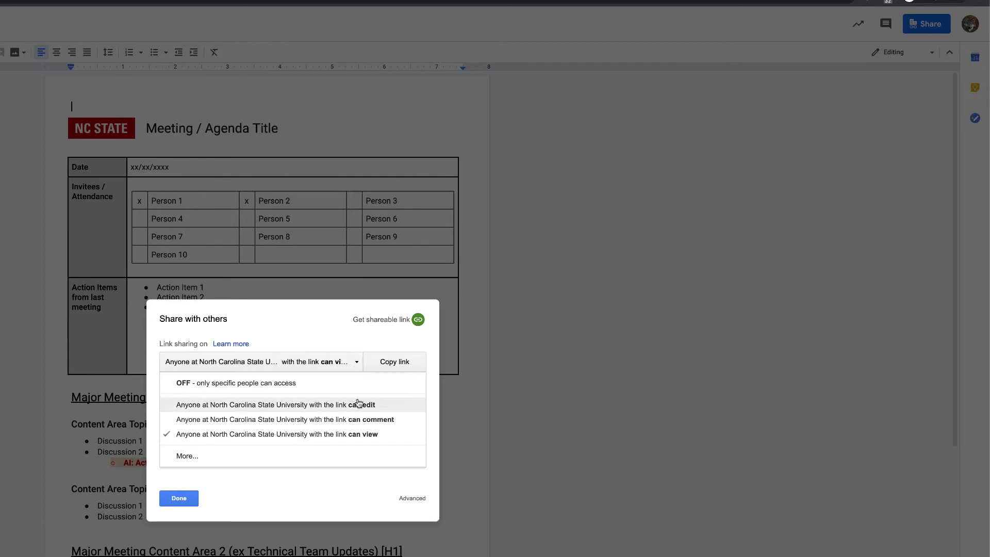
left_click(356, 457)
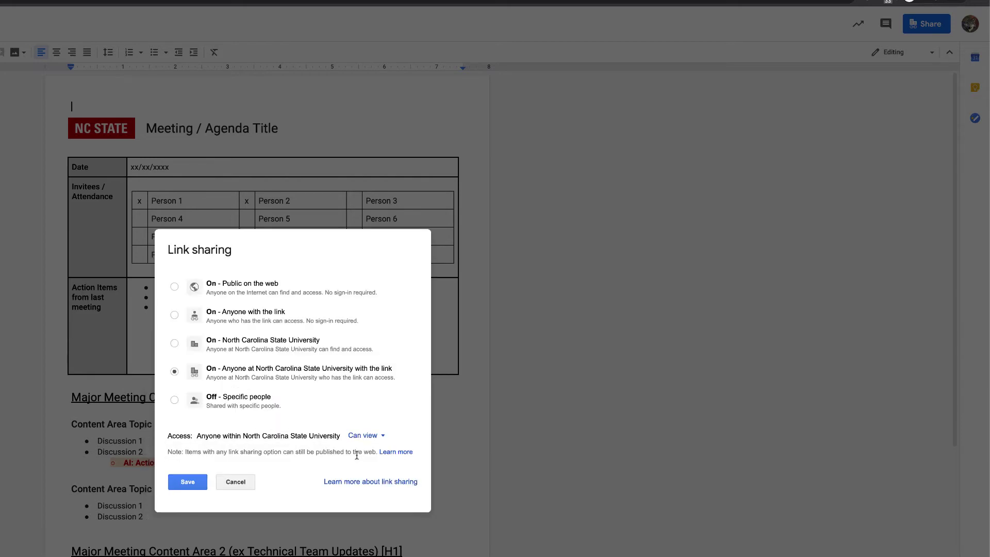
left_click(174, 400)
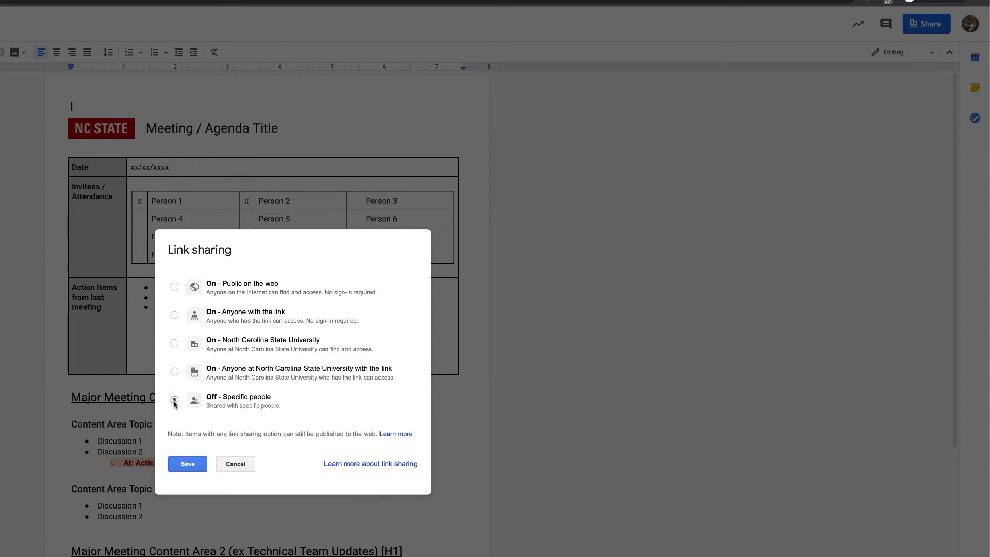
left_click(186, 462)
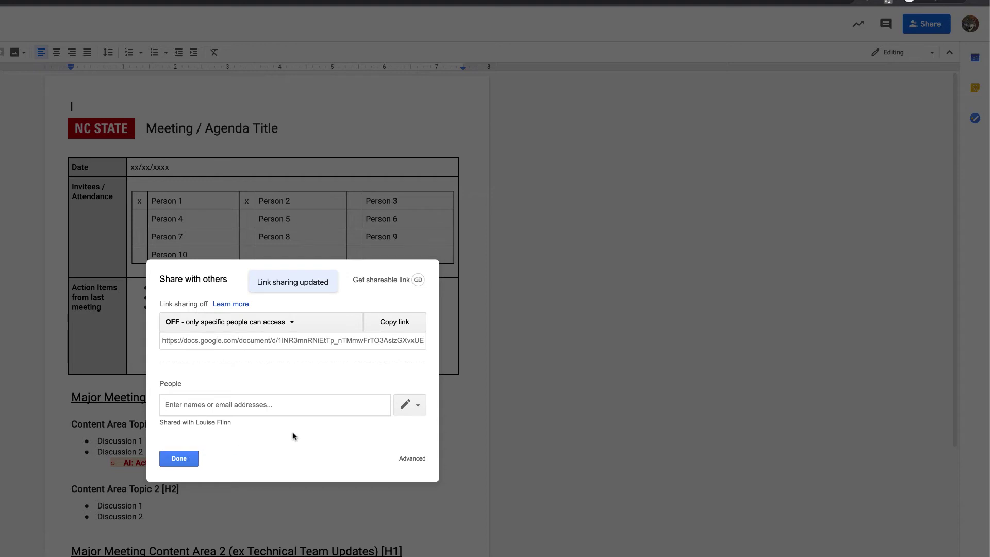
In the advanced sharing settings, add a 30-day access expiration for the invited collaborator and check the other expiration choices.
left_click(413, 458)
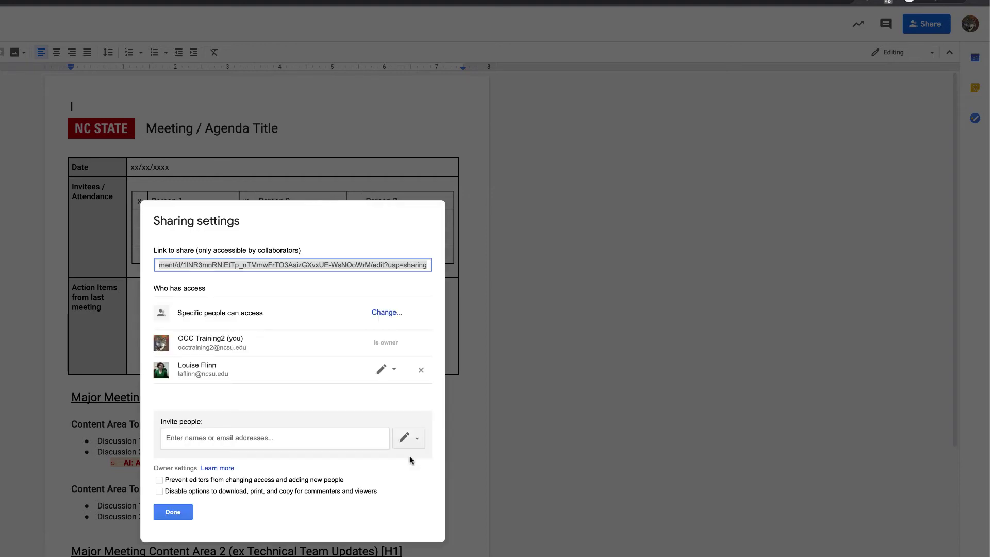
left_click(394, 372)
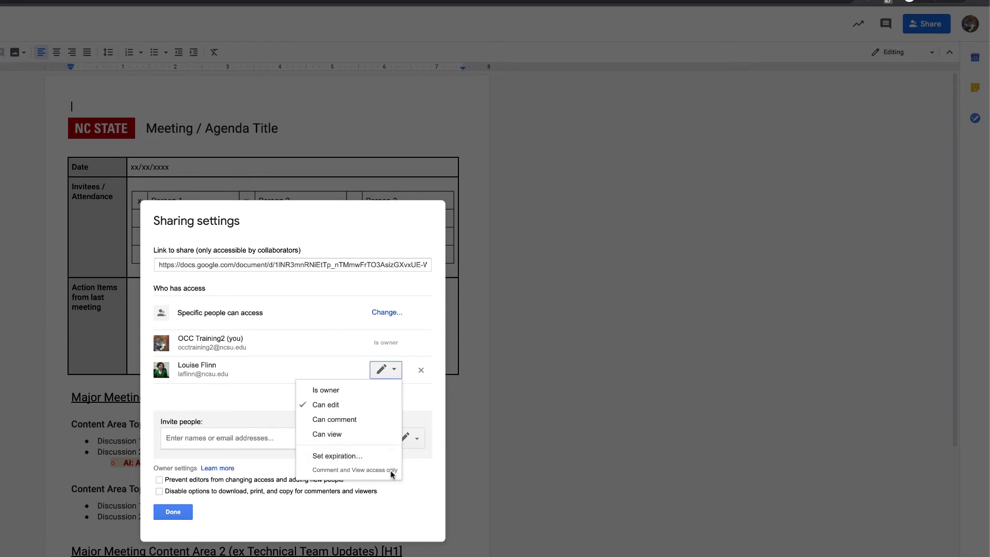
left_click(379, 456)
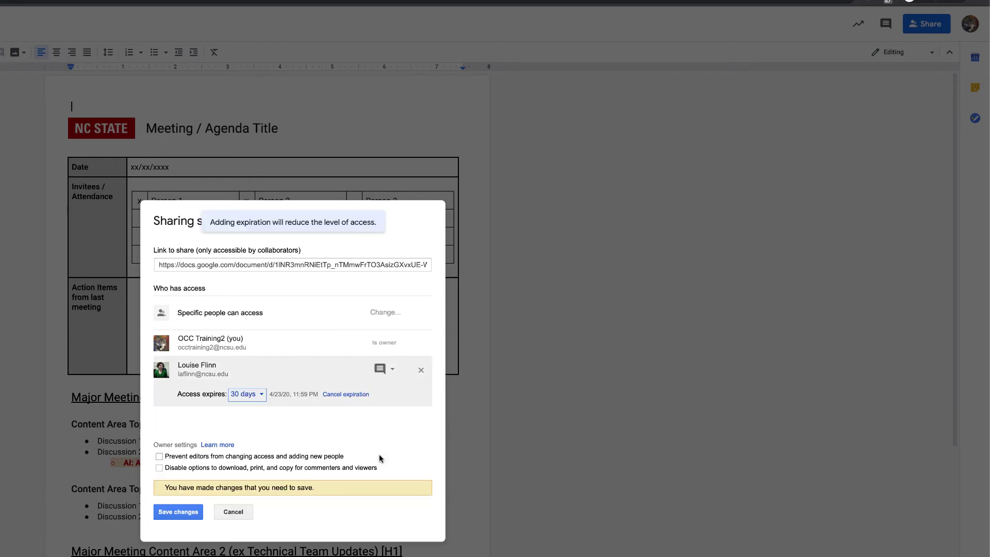
left_click(261, 401)
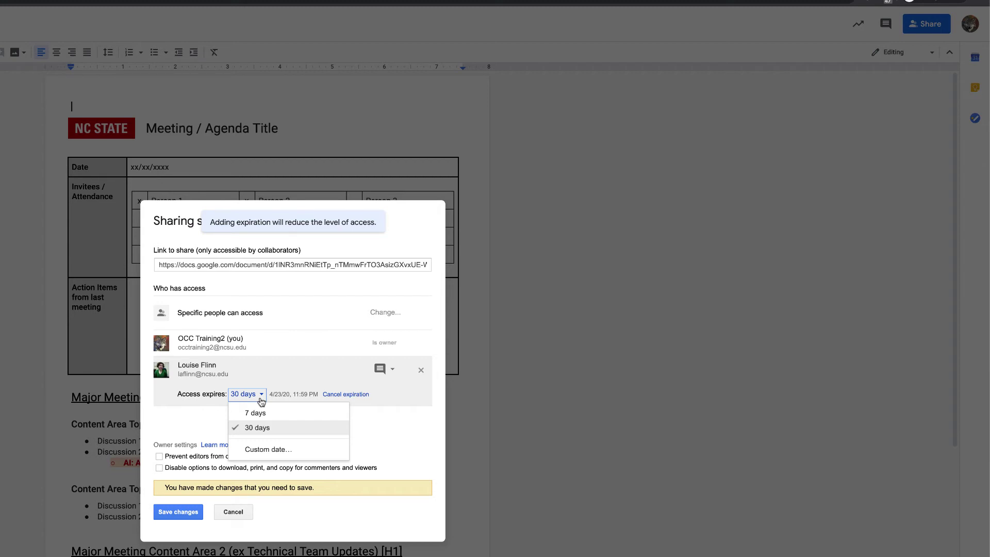
left_click(261, 400)
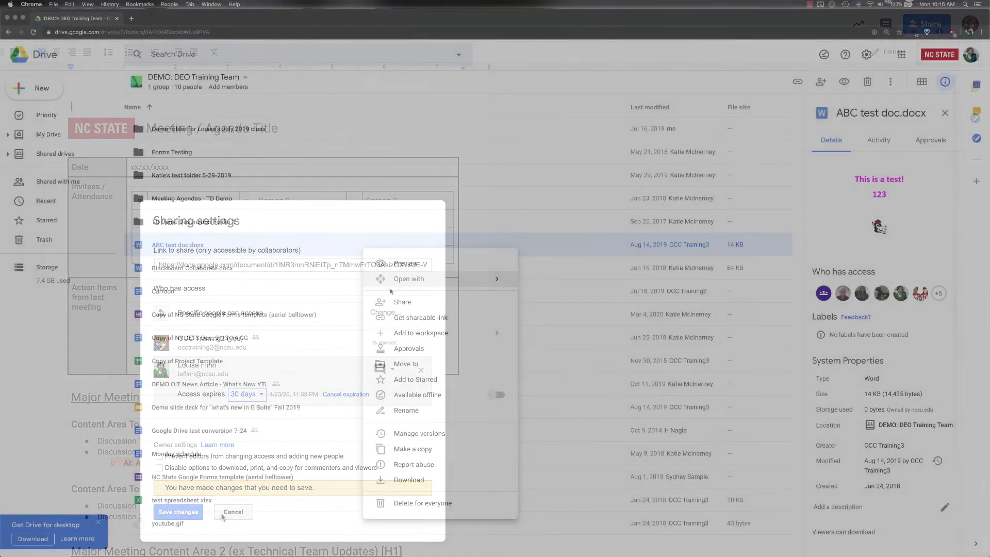
Open the sharing dialog for ABC test doc.docx in the shared drive and review its permission levels.
left_click(390, 304)
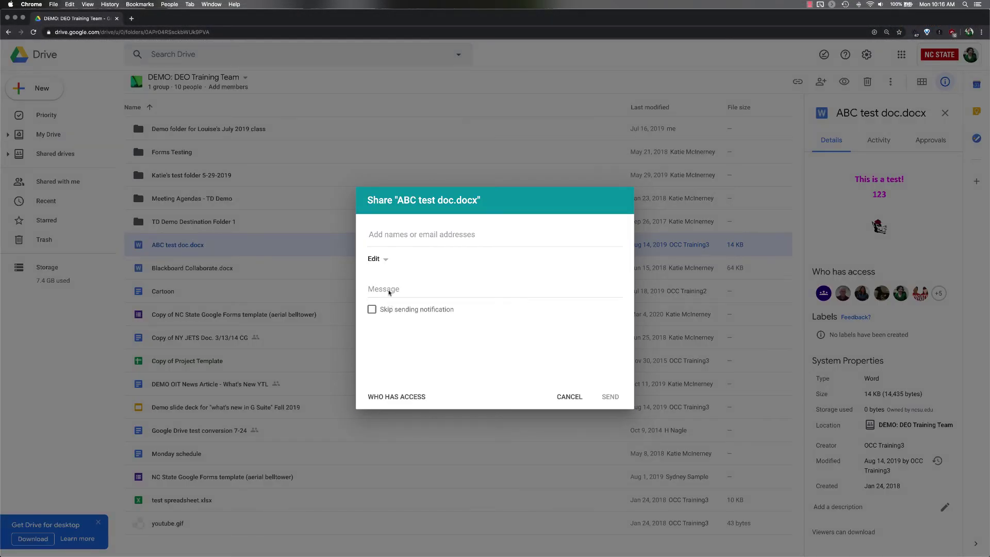
left_click(382, 260)
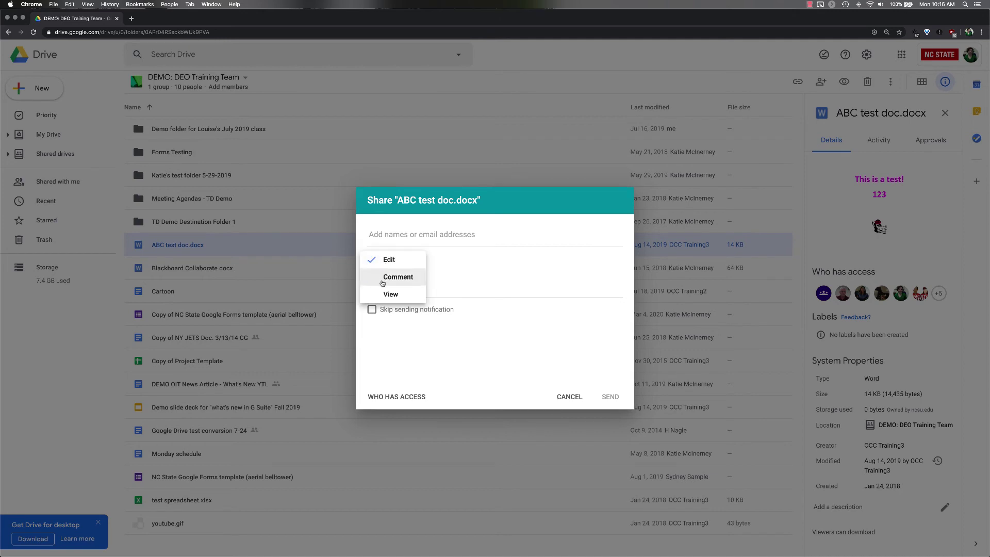
left_click(375, 319)
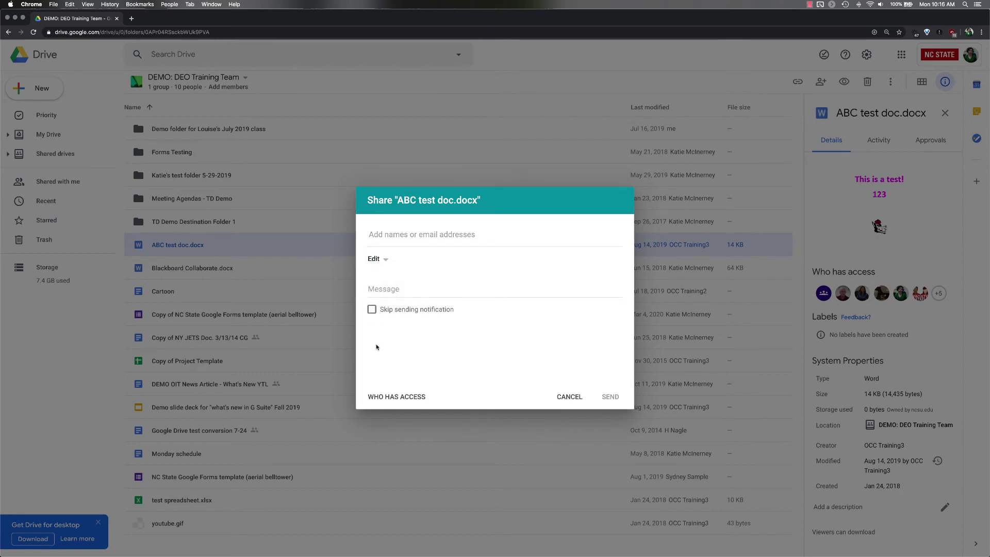
Examine who has access to ABC test doc.docx, including the download restriction option and the DEMO: DEO Training Team members' roles.
left_click(377, 395)
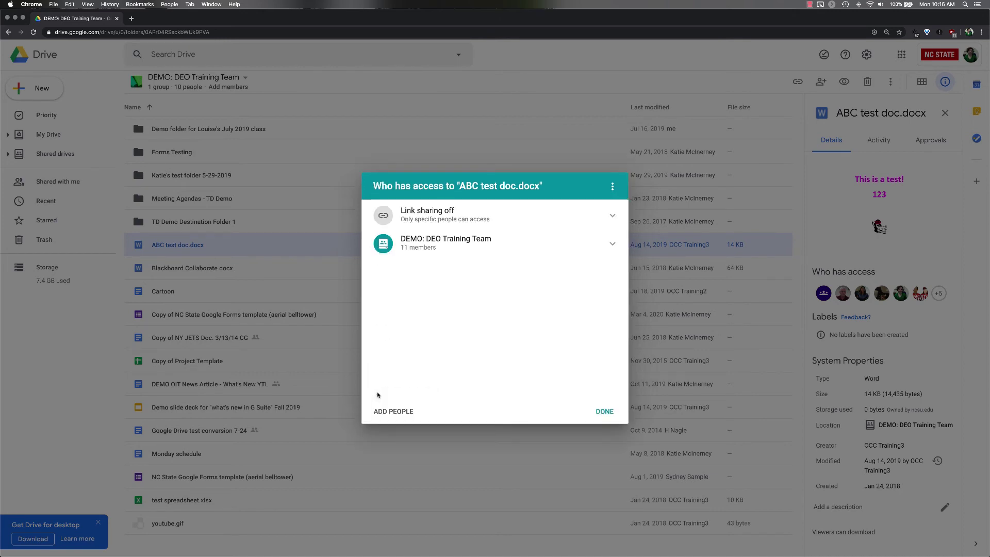
left_click(619, 219)
left_click(613, 192)
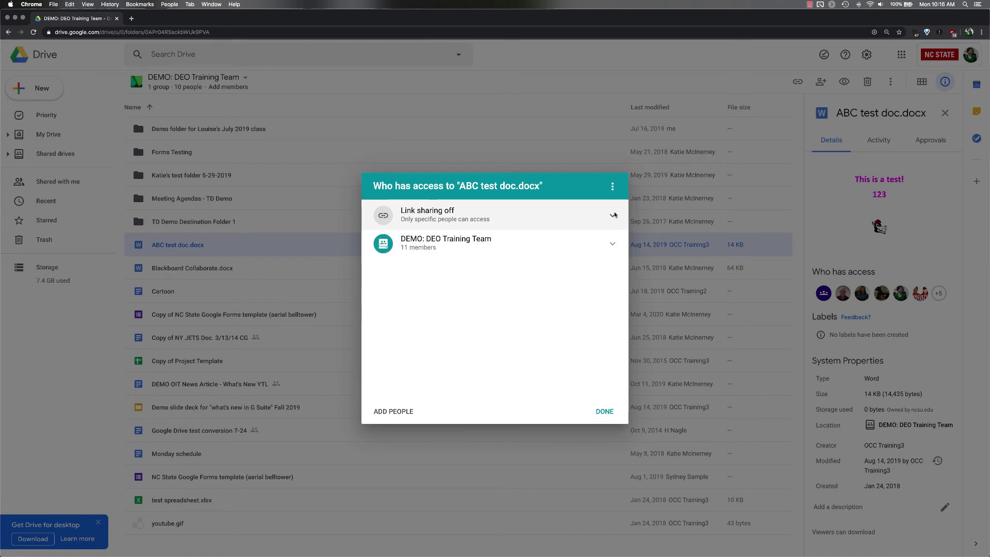
left_click(613, 189)
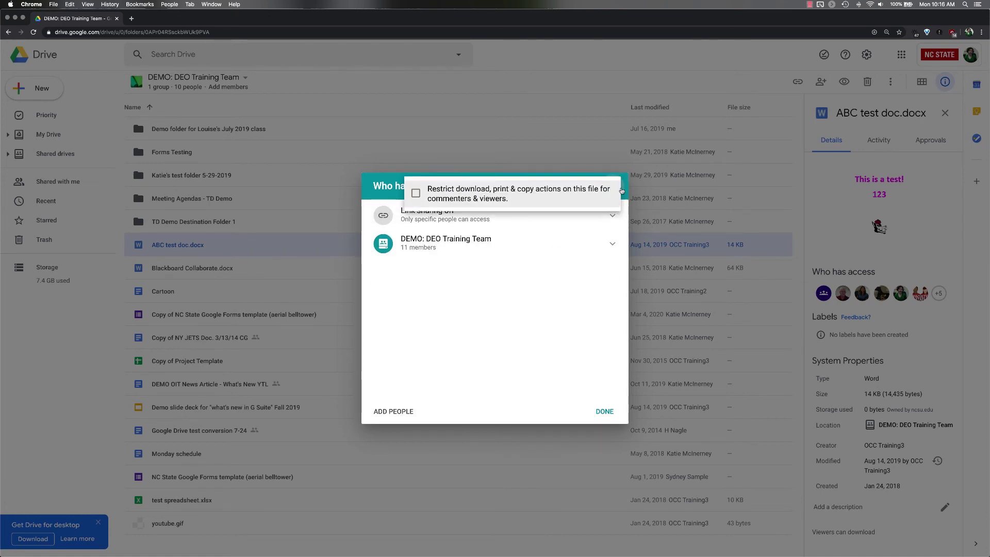
left_click(622, 191)
left_click(612, 243)
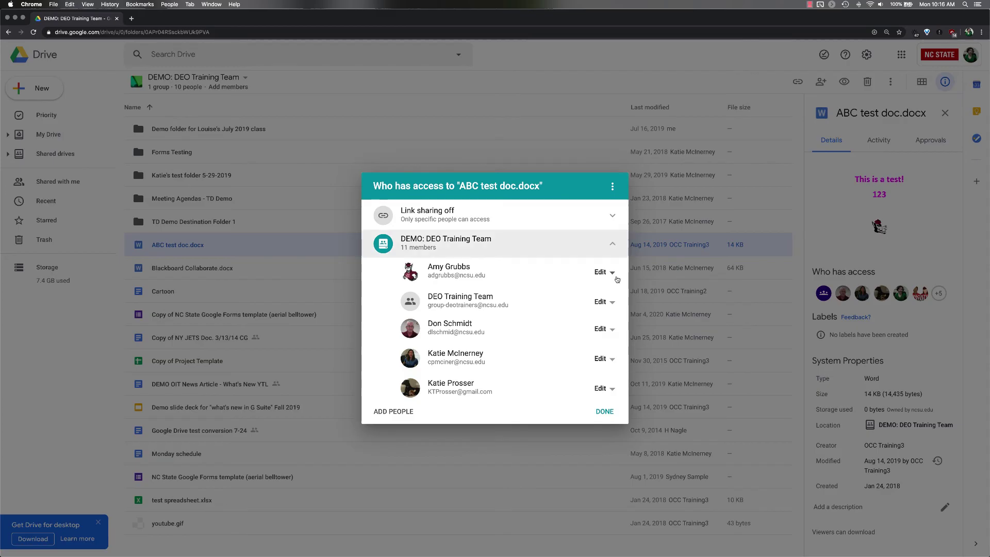
left_click(613, 273)
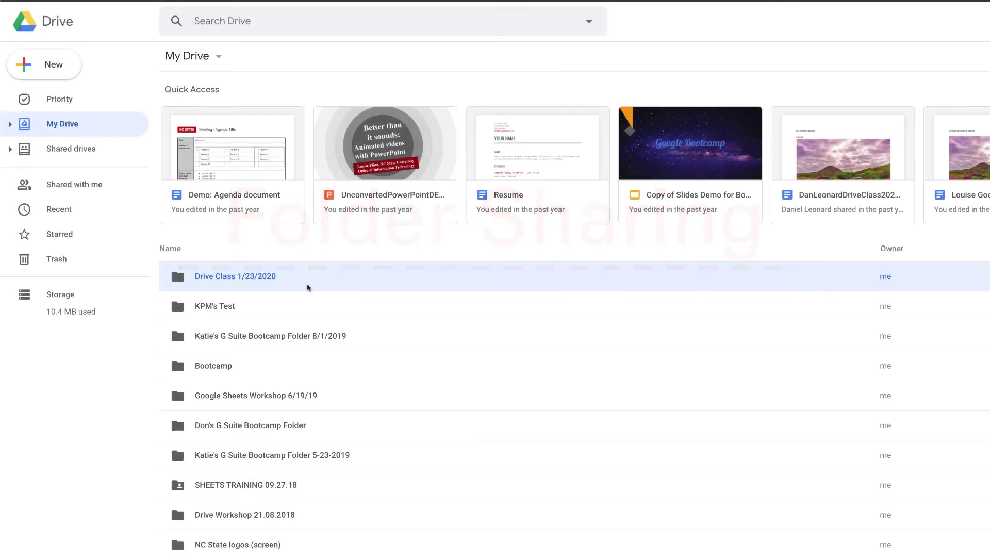
Open sharing for the Drive Class 1/23/2020 folder, review its permission levels, and open its advanced sharing settings.
right_click(307, 286)
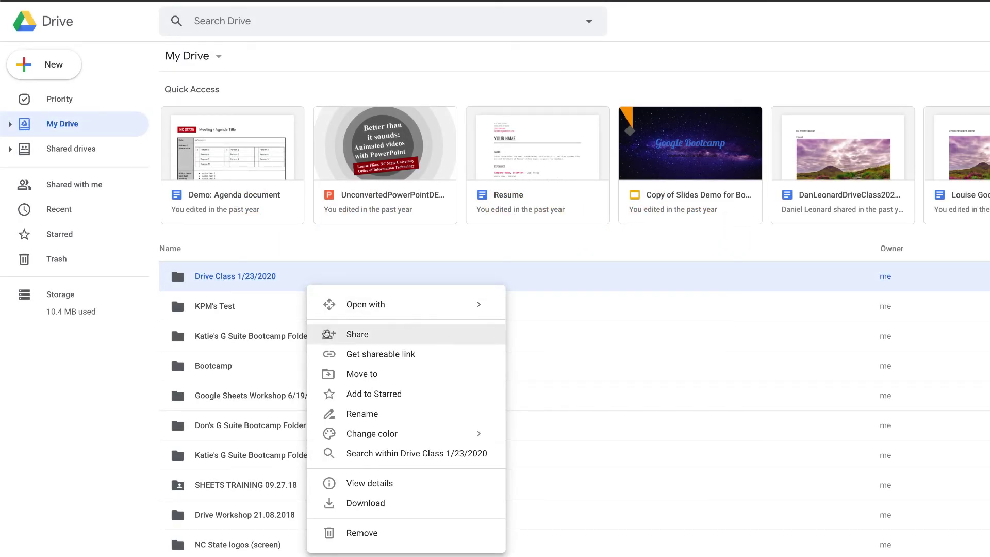
left_click(325, 332)
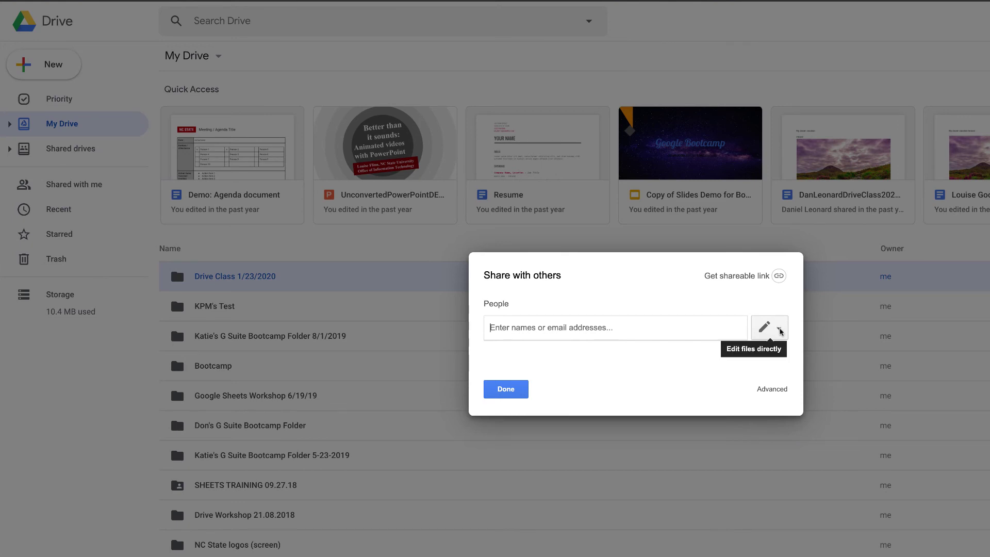
left_click(780, 330)
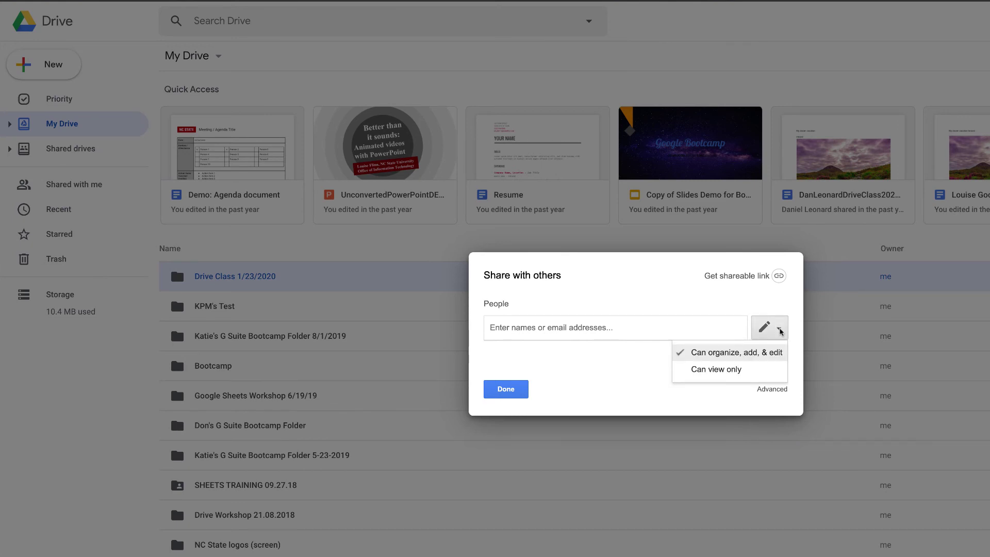
left_click(780, 332)
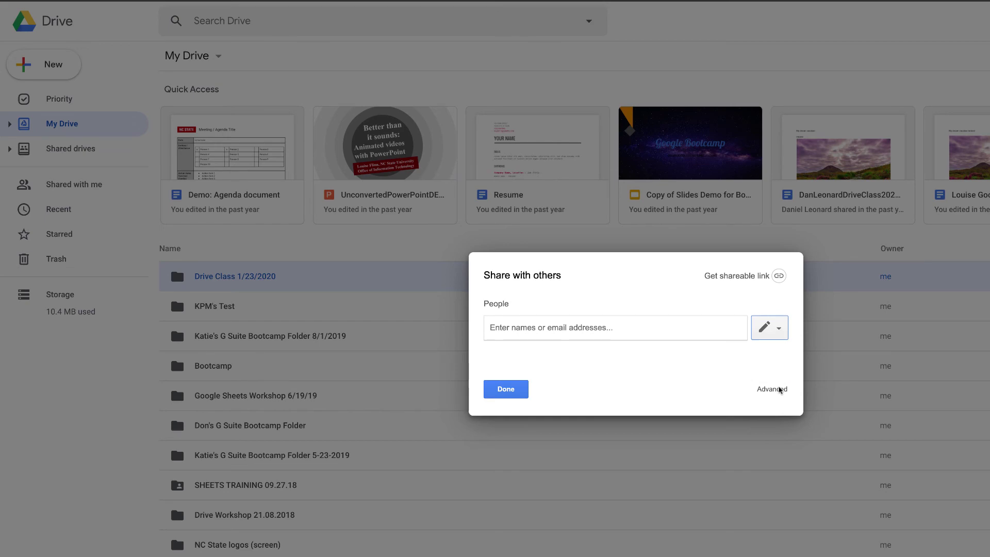
left_click(779, 390)
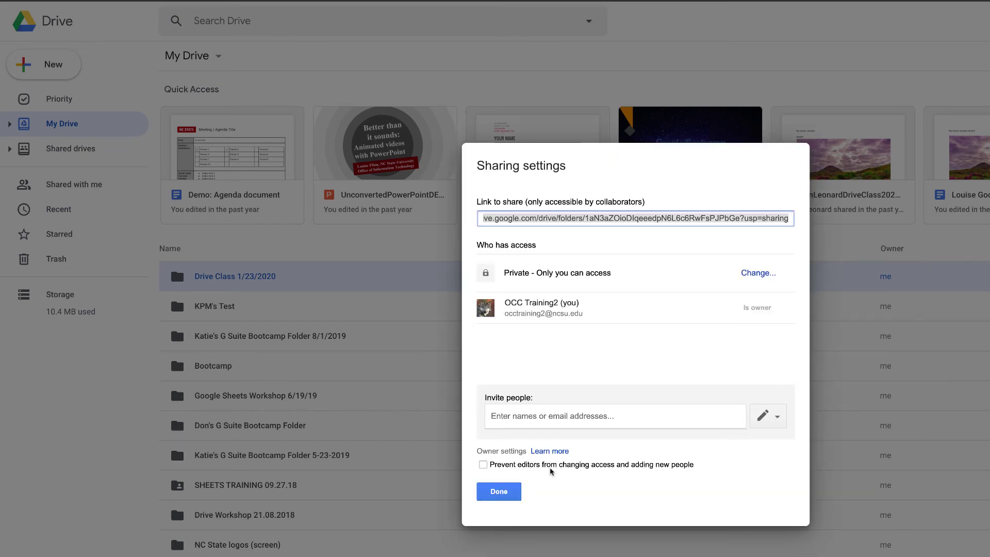